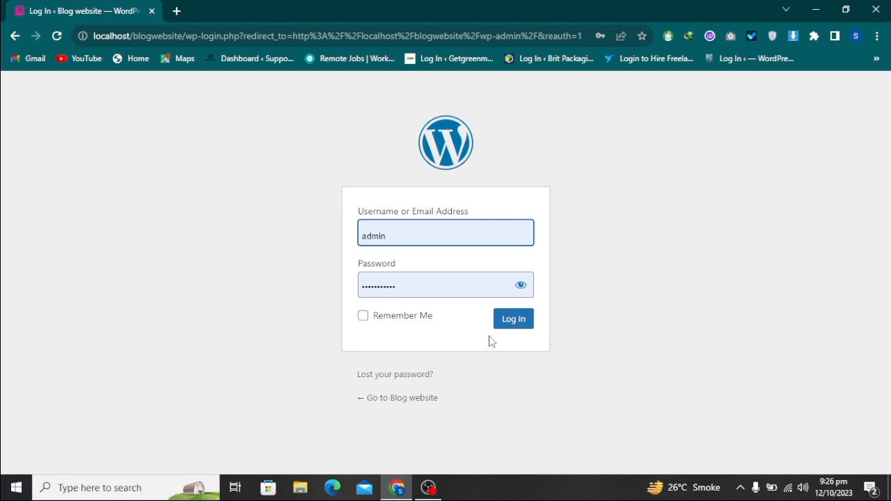
Log in to the site's admin area with the prefilled credentials and open the post categories page
click(516, 321)
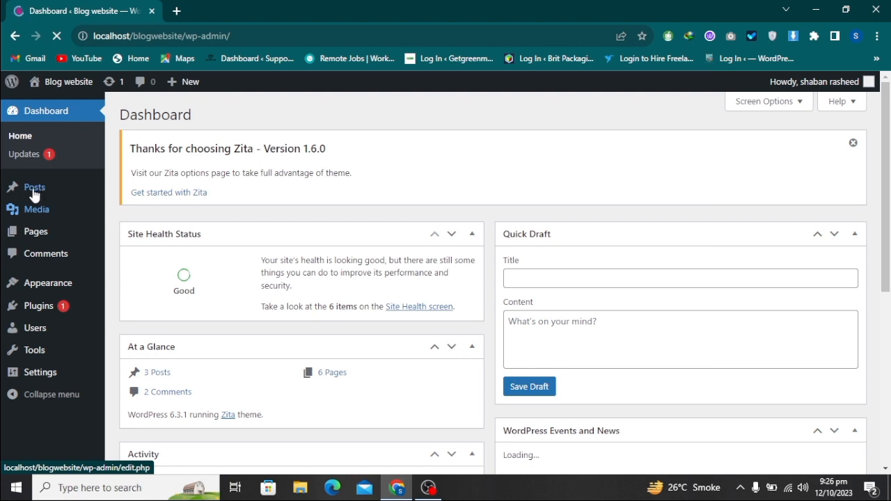
mouse_move(52, 193)
click(135, 235)
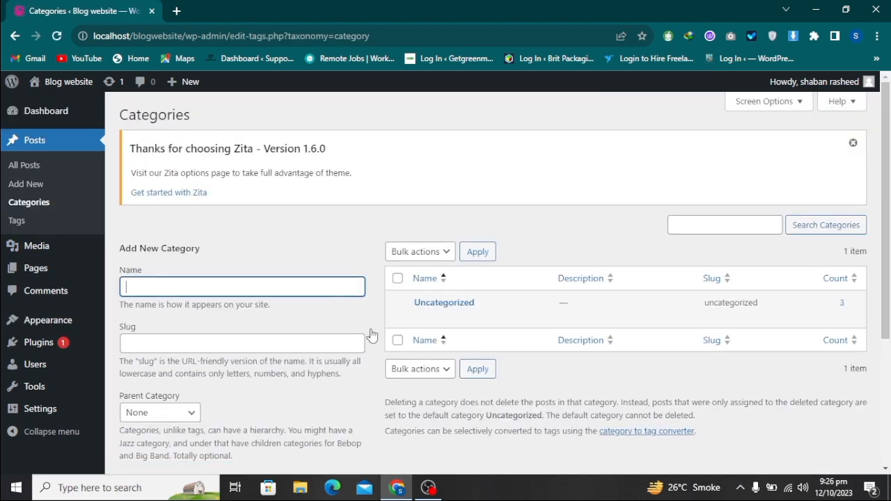
Add a post category named "Web design and development" with an empty slug and no parent category
scroll(487, 317, down, 3)
scroll(488, 316, up, 3)
text(Web design and de)
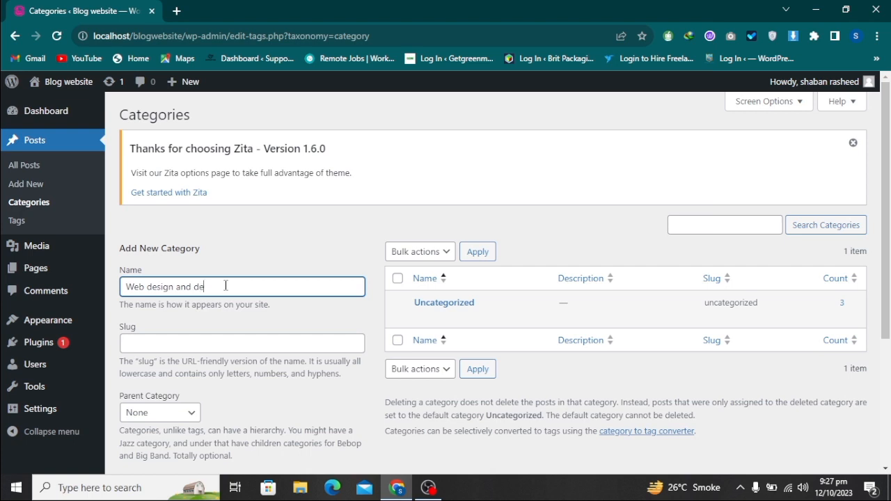
text(velopment)
click(164, 346)
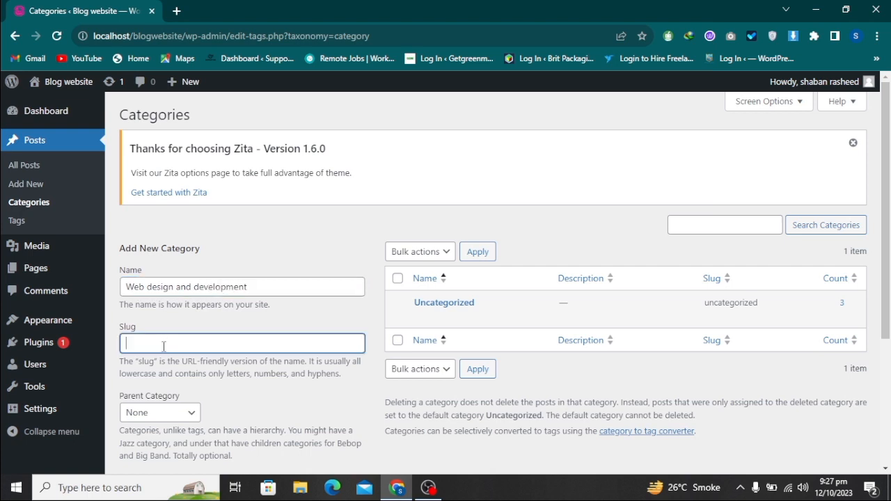
scroll(168, 352, down, 1)
click(173, 353)
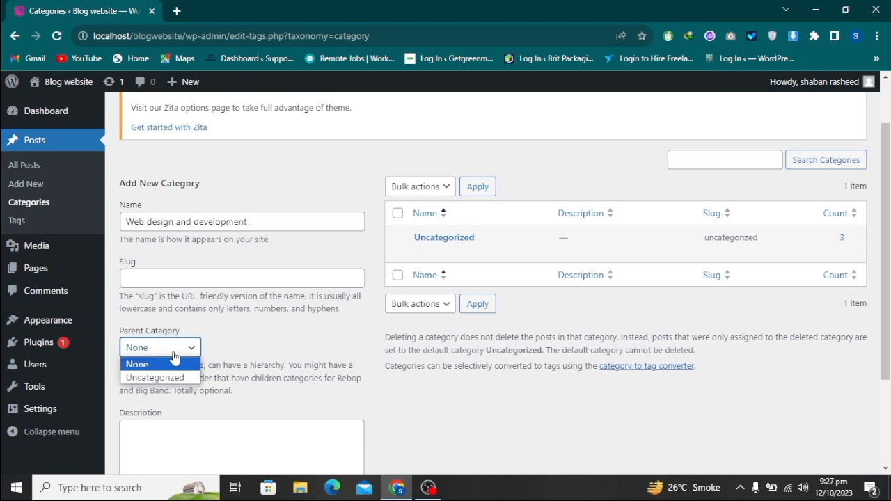
click(173, 356)
scroll(171, 362, down, 2)
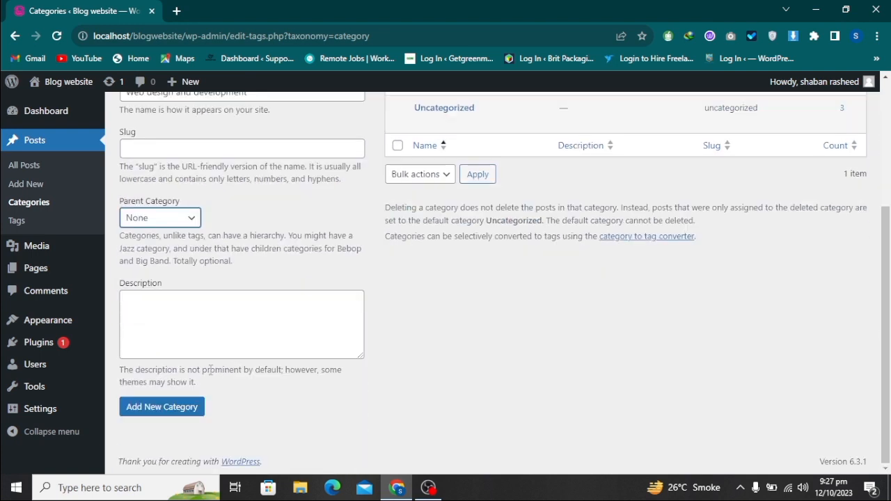
click(179, 409)
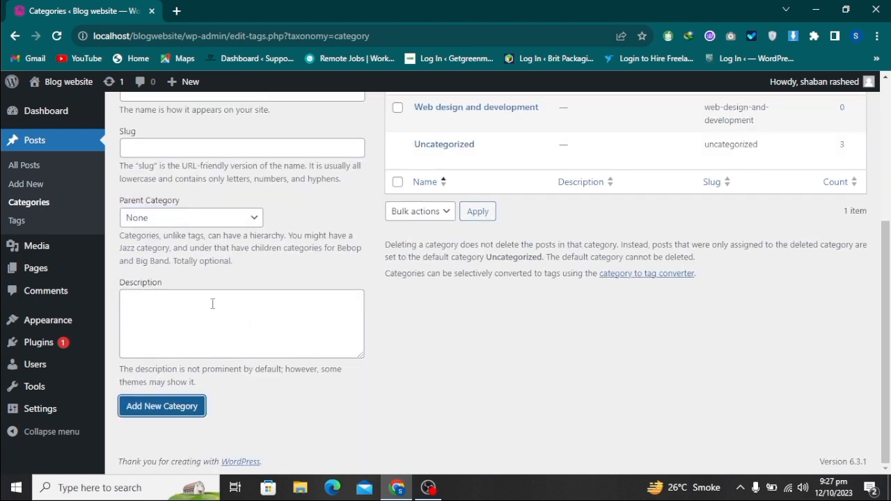
Add another post category named "Wordpress" with no parent category
scroll(557, 324, up, 4)
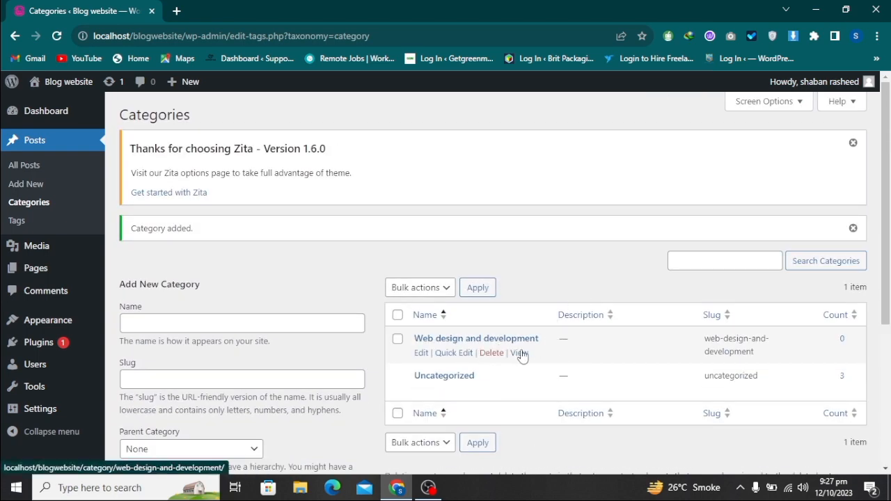
click(243, 325)
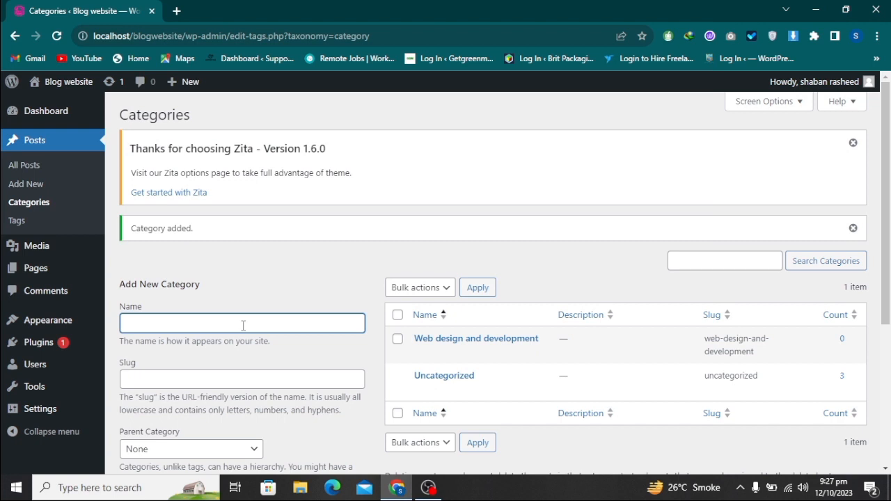
text(Wordpress)
scroll(243, 325, down, 3)
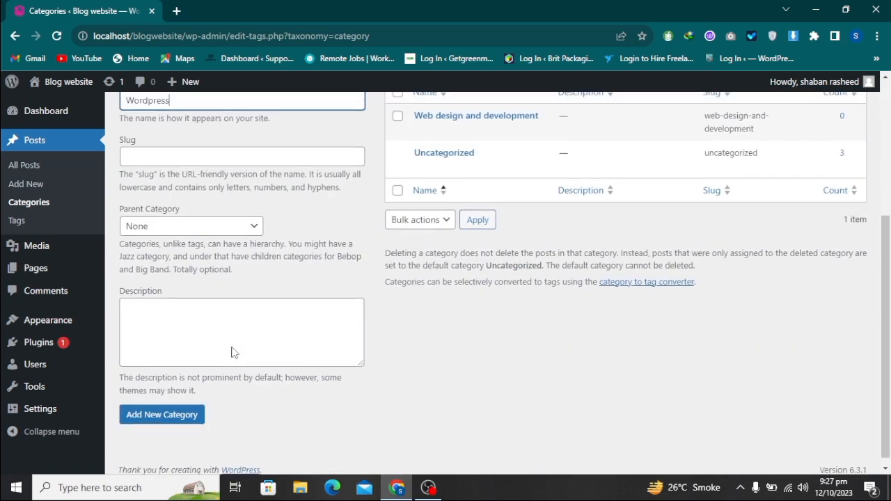
click(172, 418)
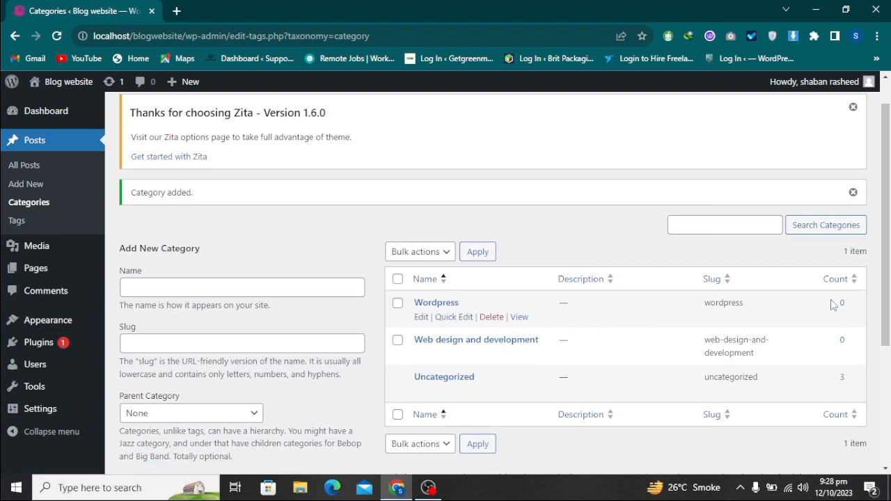
Examine the post counts of the categories and the category assigned to each post in the full post list
drag(835, 313, 845, 343)
click(810, 311)
scroll(770, 326, down, 2)
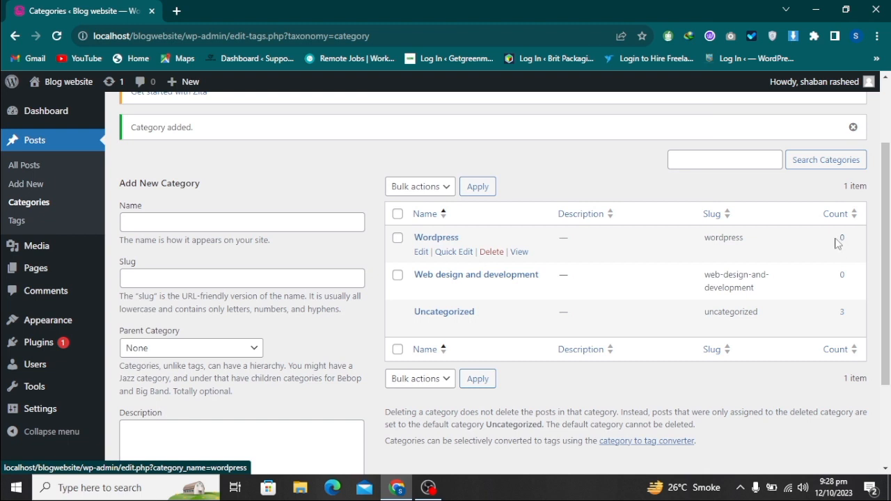
drag(844, 249, 841, 315)
click(792, 248)
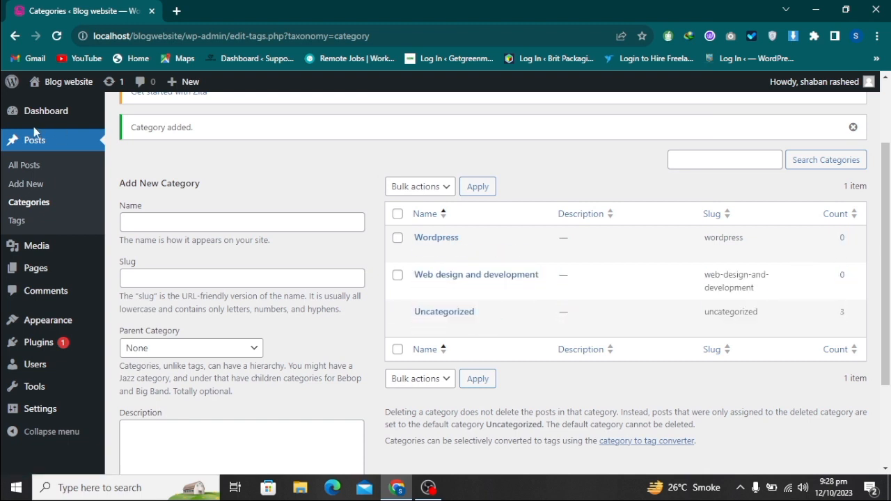
click(32, 169)
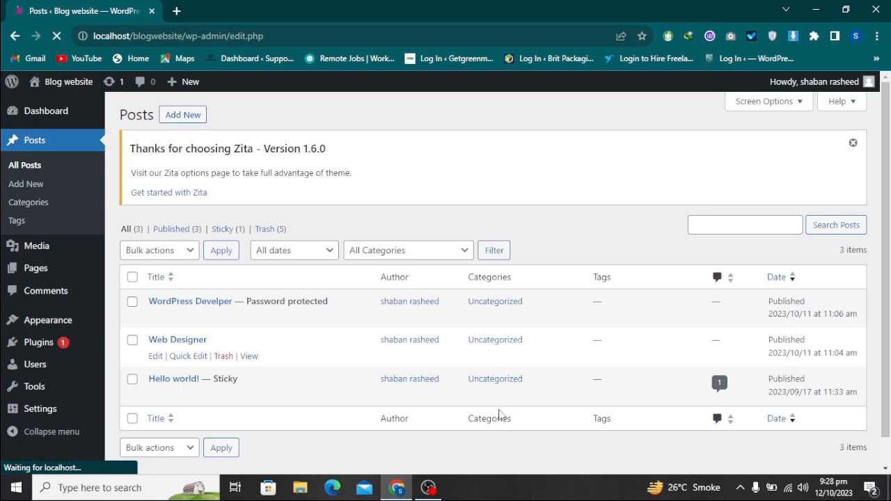
drag(499, 417, 527, 299)
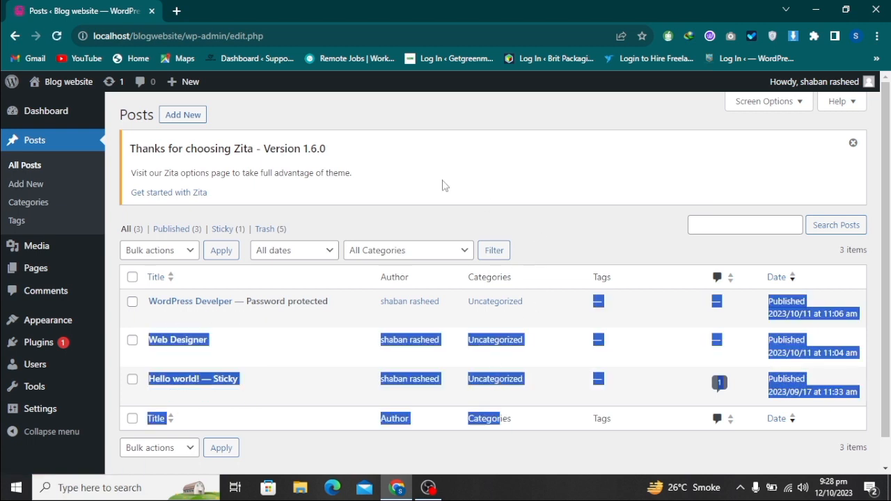
Create a new post titled "Html5 css3"
click(187, 121)
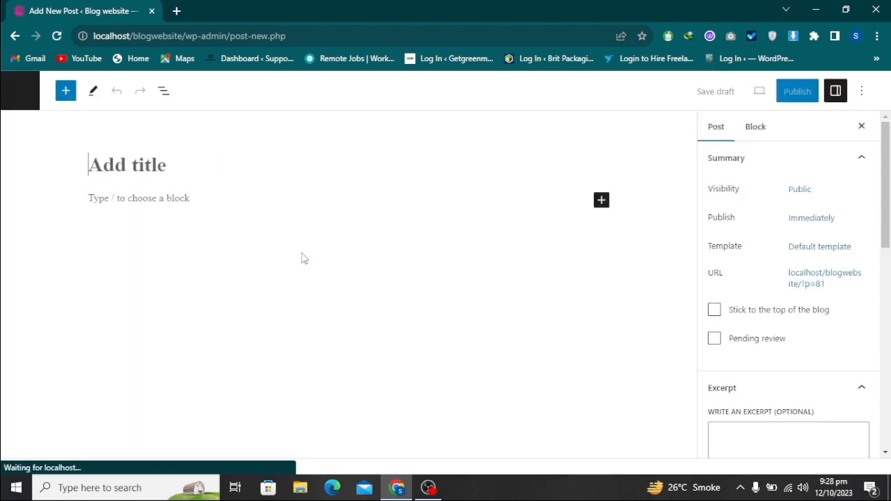
click(211, 169)
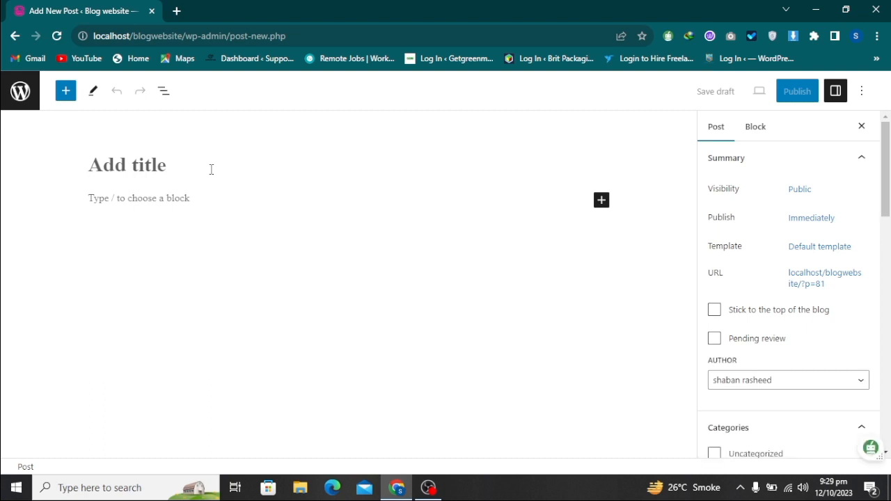
text(Html)
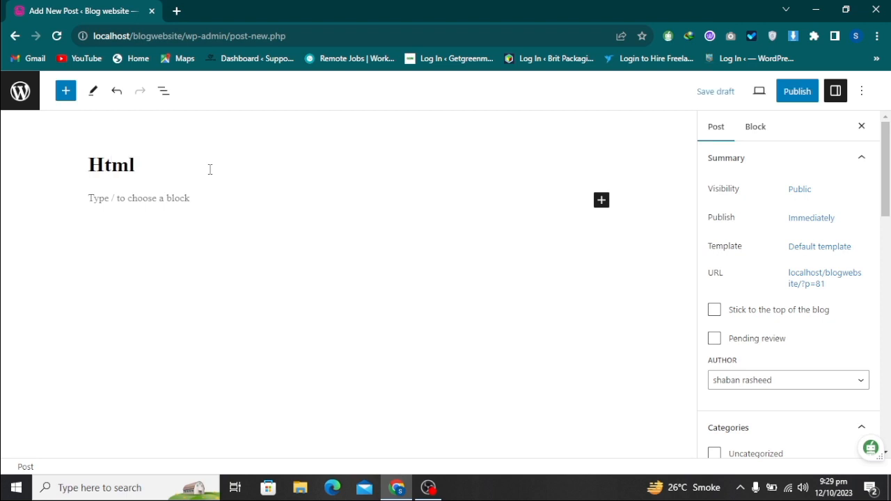
text(5 css3)
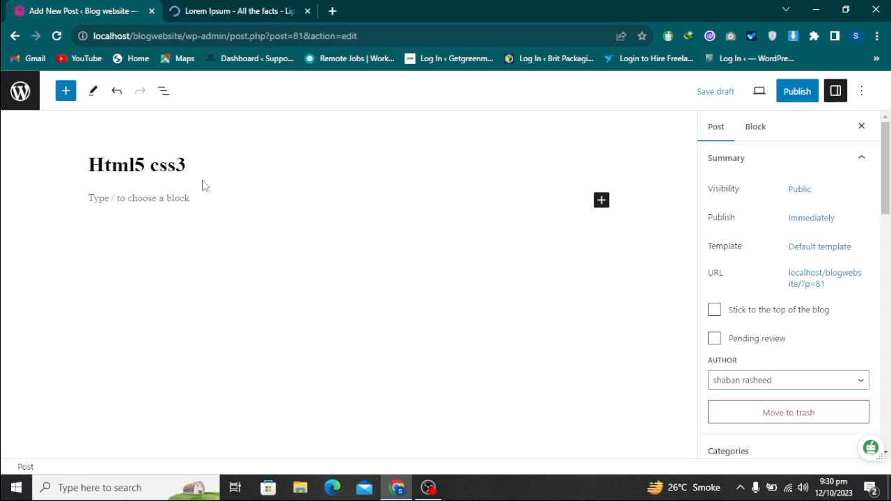
Paste the copied Lorem Ipsum text twice into the body paragraph of the Html5 css3 post
click(118, 199)
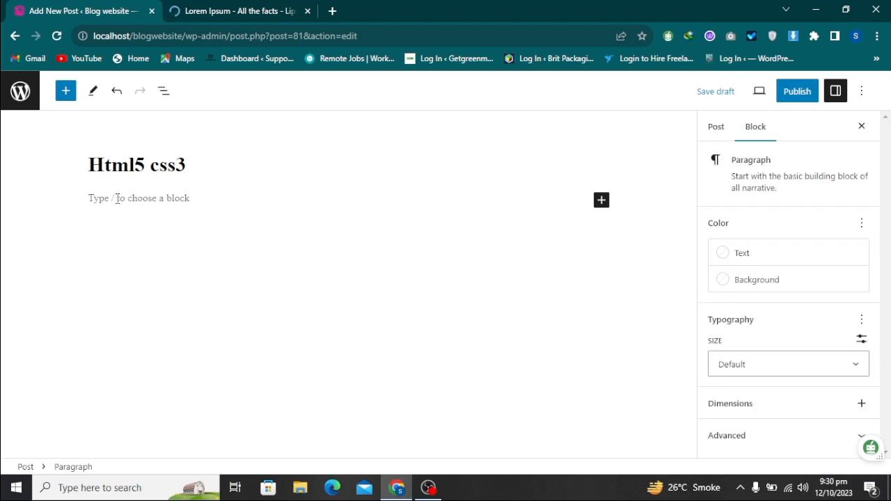
text(Lorem Ipsum is simply dummy text of the printing and typesetting industry. Lorem Ipsum has been the industry's standard dummy text ever since the 1500s, when an unknown printer took a galley of type and scrambled it to make a type specimen book. It has survived not only five centuries, but also the leap into electronic typesetting, remaining essentially unchanged. It was popularised in the 1960s with the release of Letraset sheets containing Lorem Ipsum passages, and more recently with desktop publishing software like Aldus PageMaker including versions of Lorem Ipsum)
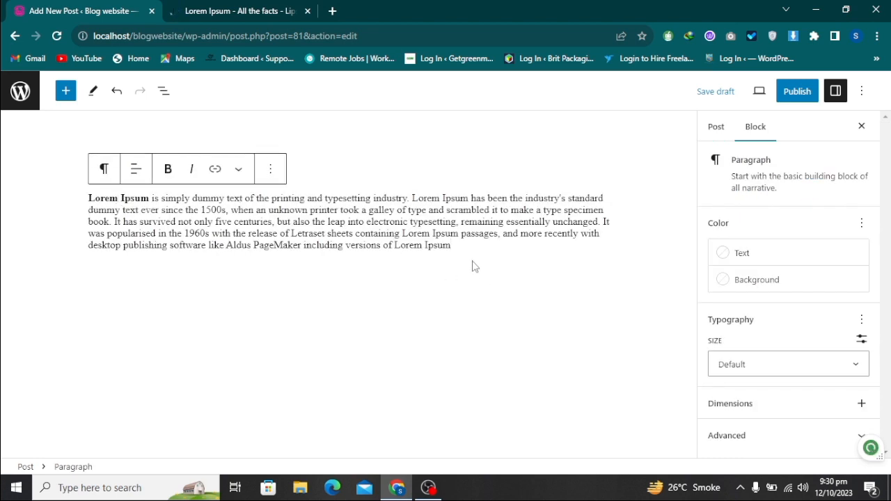
text(Lorem Ipsum is simply dummy text of the printing and typesetting industry. Lorem Ipsum has been the industry's standard dummy text ever since the 1500s, when an unknown printer took a galley of type and scrambled it to make a type specimen book. It has survived not only five centuries, but also the leap into electronic typesetting, remaining essentially unchanged. It was popularised in the 1960s with the release of Letraset sheets containing Lorem Ipsum passages, and more recently with desktop publishing software like Aldus PageMaker including versions of Lorem Ipsum)
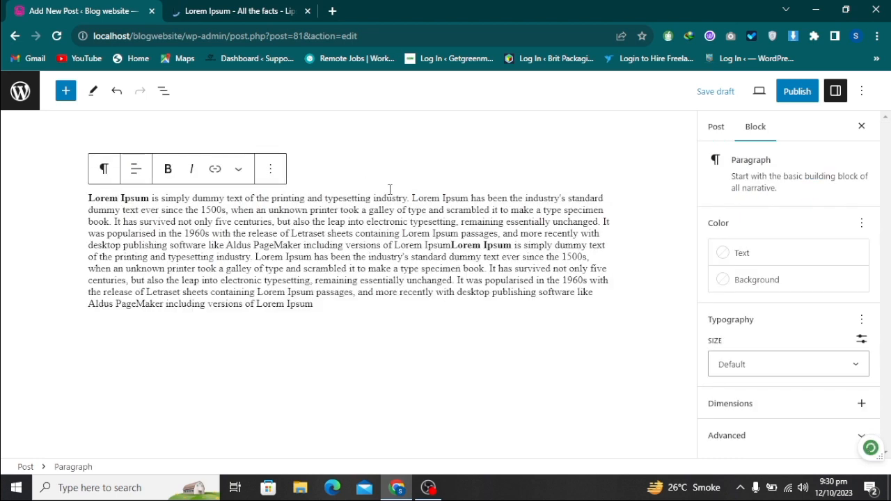
click(222, 166)
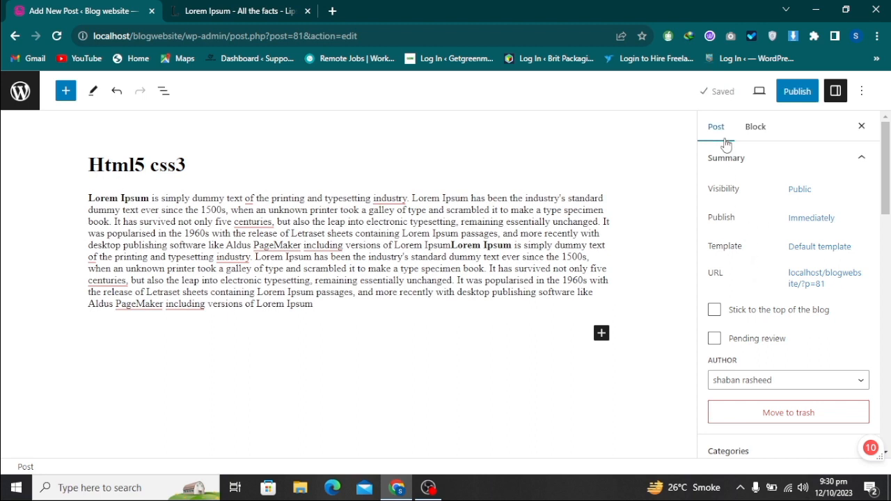
Assign the Html5 css3 post to the "Web design and development" category and publish it
scroll(785, 314, down, 3)
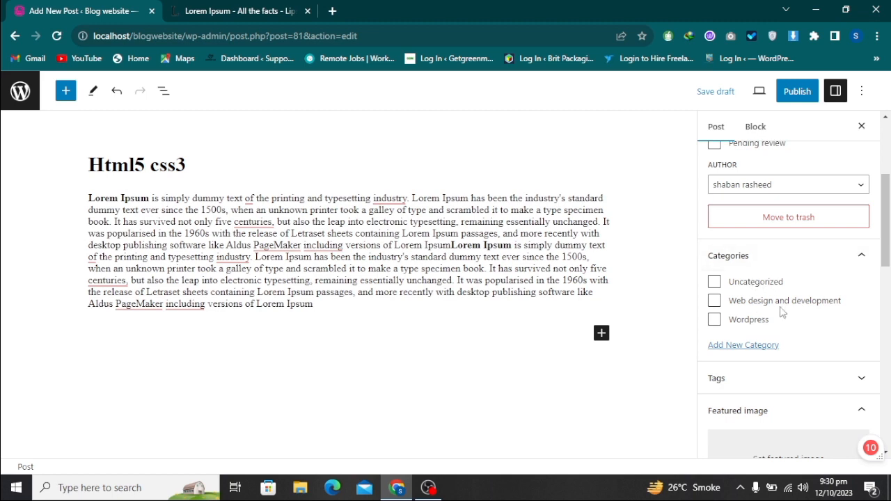
click(715, 304)
scroll(816, 221, up, 5)
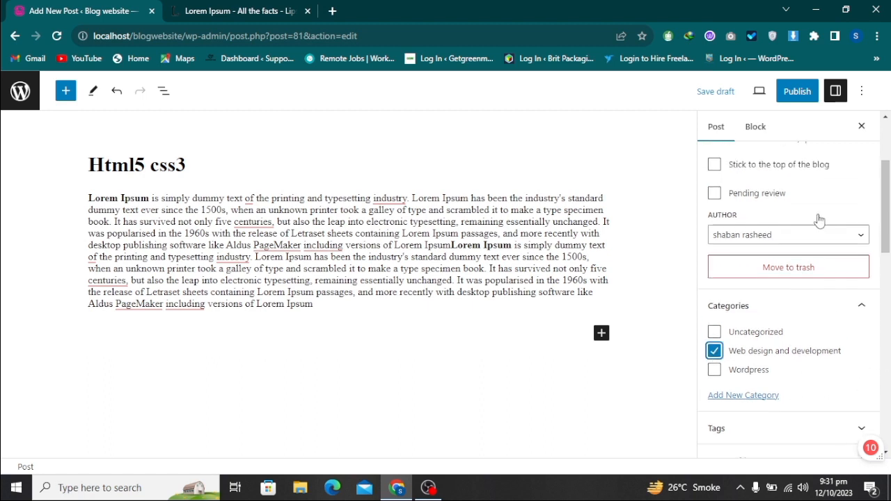
click(797, 91)
click(740, 101)
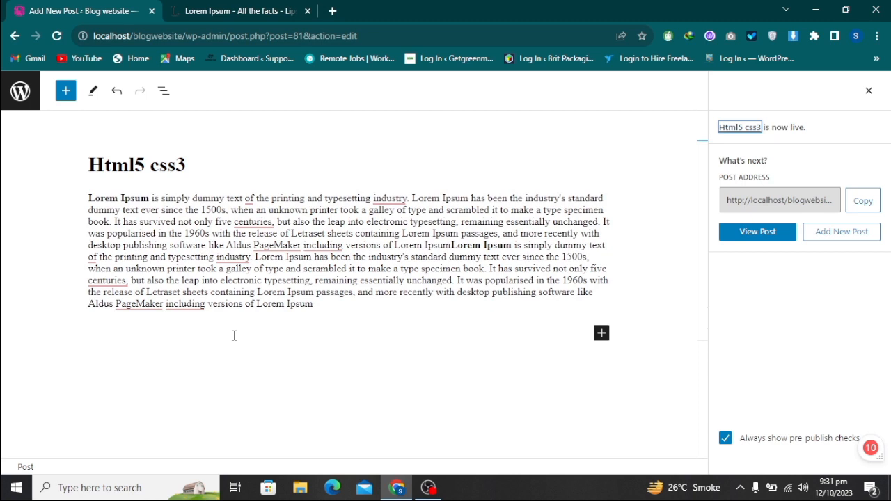
Return to the post list, open the blog's front end in a new tab and examine the Html5 css3 entry
click(20, 91)
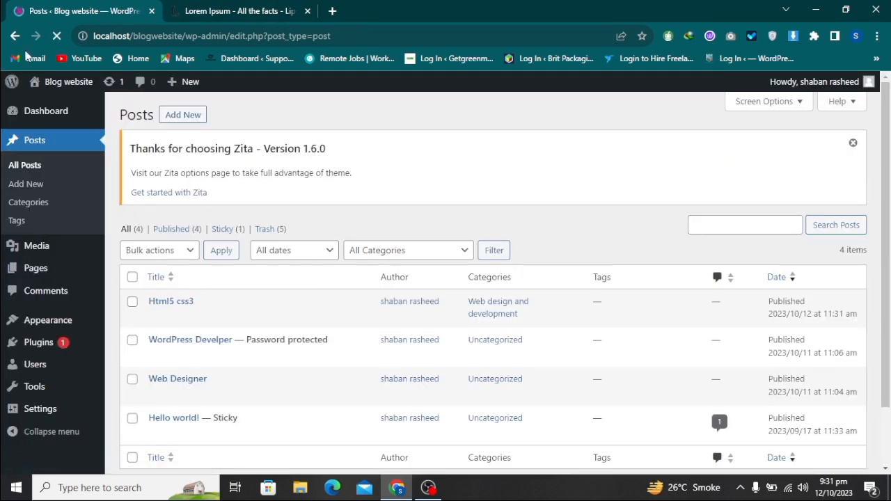
right_click(58, 89)
click(90, 97)
click(237, 12)
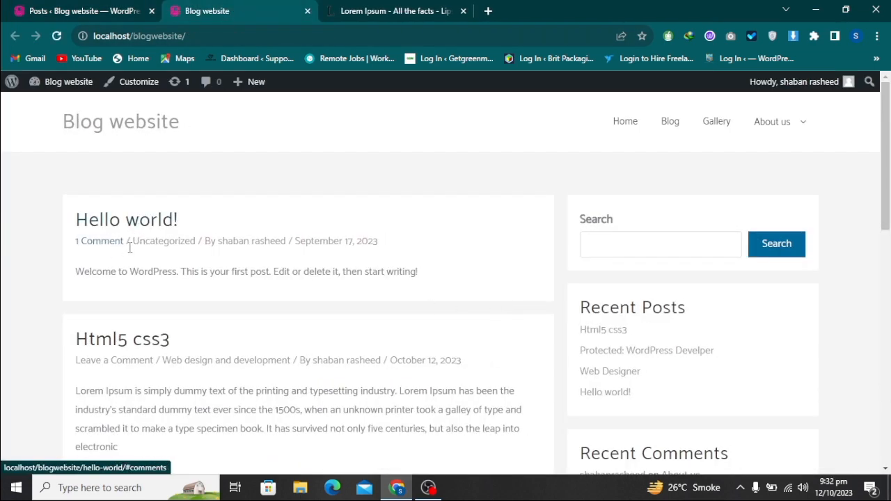
scroll(160, 244, down, 5)
scroll(143, 230, up, 3)
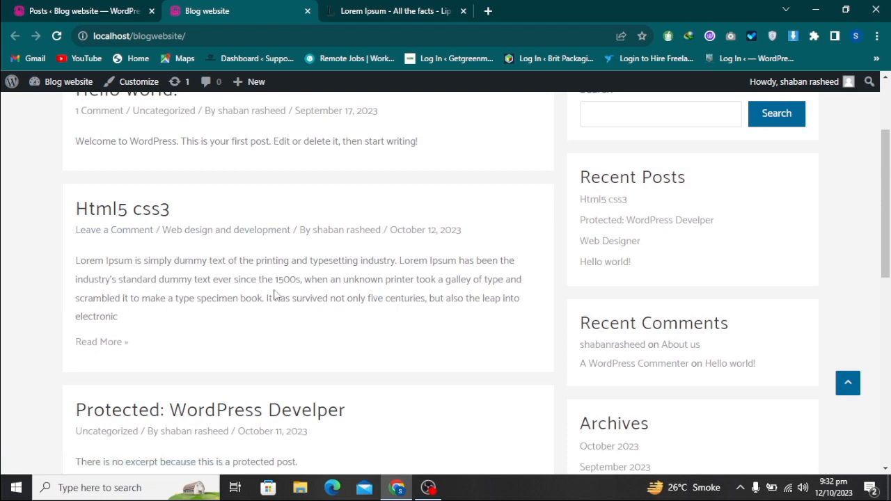
Go back to the admin post list and create another post titled "Html5 css3 php"
click(91, 11)
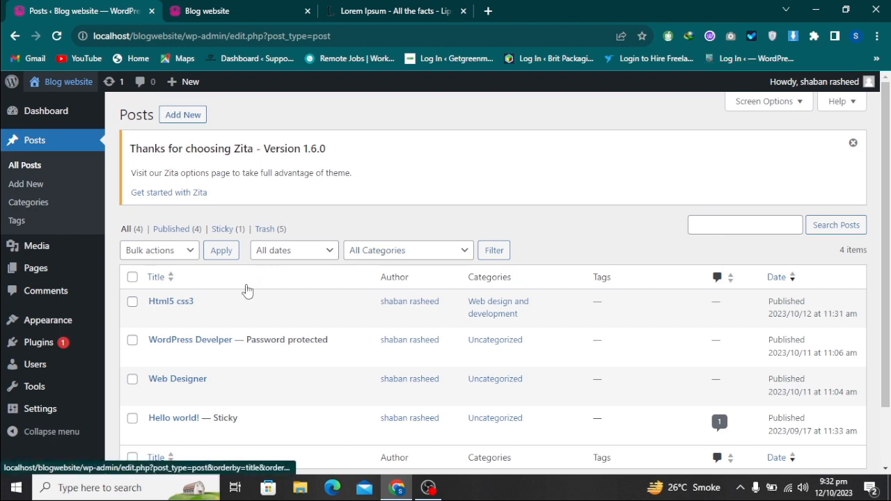
click(185, 117)
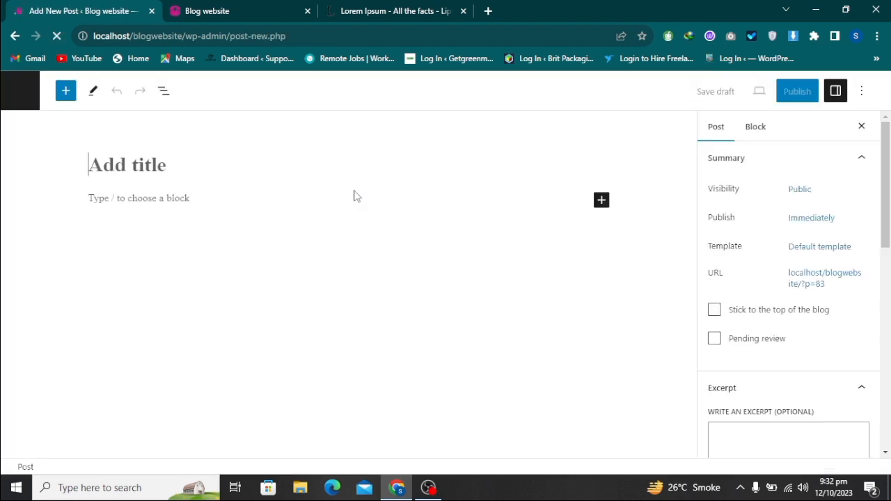
text(Html5 css3)
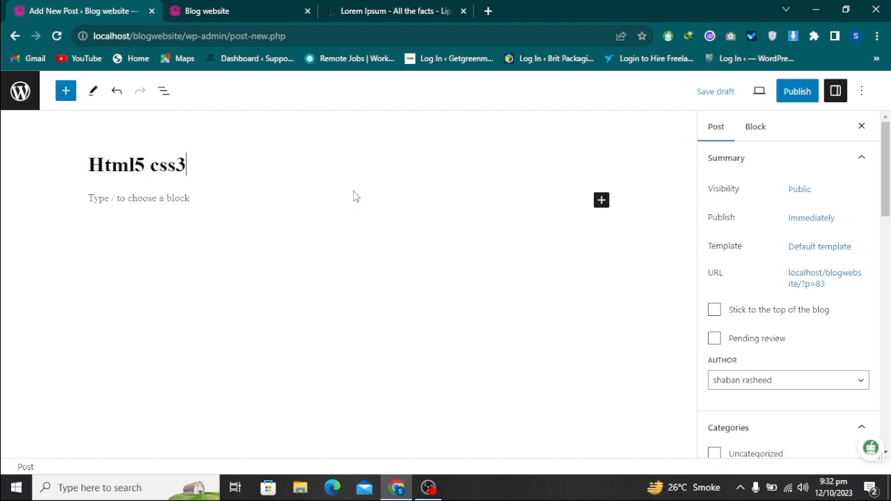
text( php)
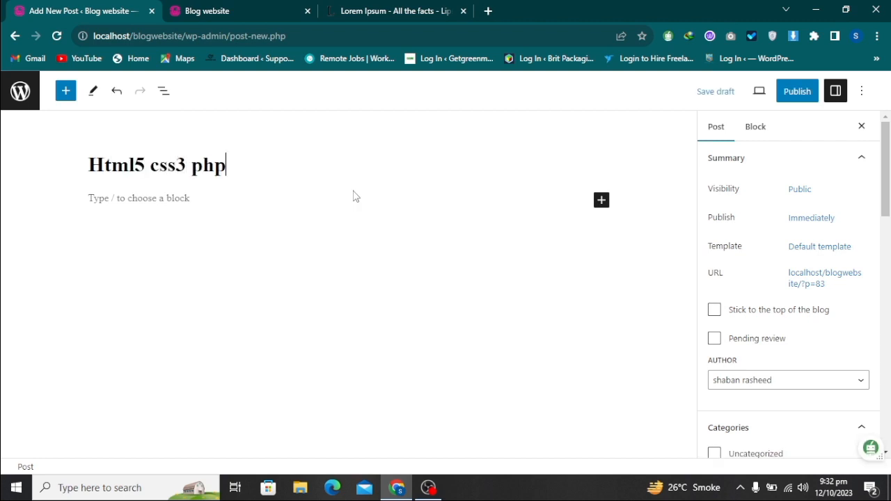
Paste the copied Lorem Ipsum text three times into the body paragraph of the Html5 css3 php post
click(164, 203)
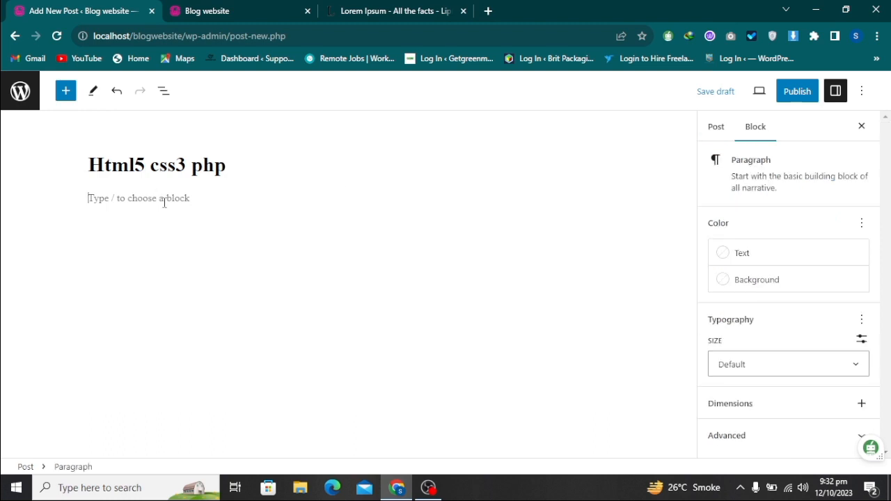
text(Lorem Ipsum is simply dummy text of the printing and typesetting industry. Lorem Ipsum has been the industry's standard dummy text ever since the 1500s, when an unknown printer took a galley of type and scrambled it to make a type specimen book. It has survived not only five centuries, but also the leap into electronic typesetting, remaining essentially unchanged. It was popularised in the 1960s with the release of Letraset sheets containing Lorem Ipsum passages, and more recently with desktop publishing software like Aldus PageMaker including versions of Lorem Ipsum)
key(ctrl+v)
key(ctrl+v)
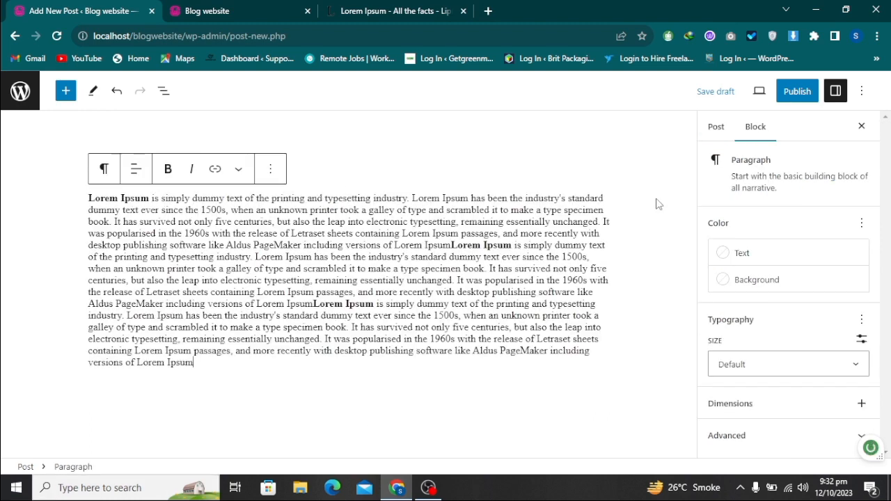
Assign the Html5 css3 php post to the Wordpress category in the post settings
click(711, 131)
scroll(804, 341, down, 2)
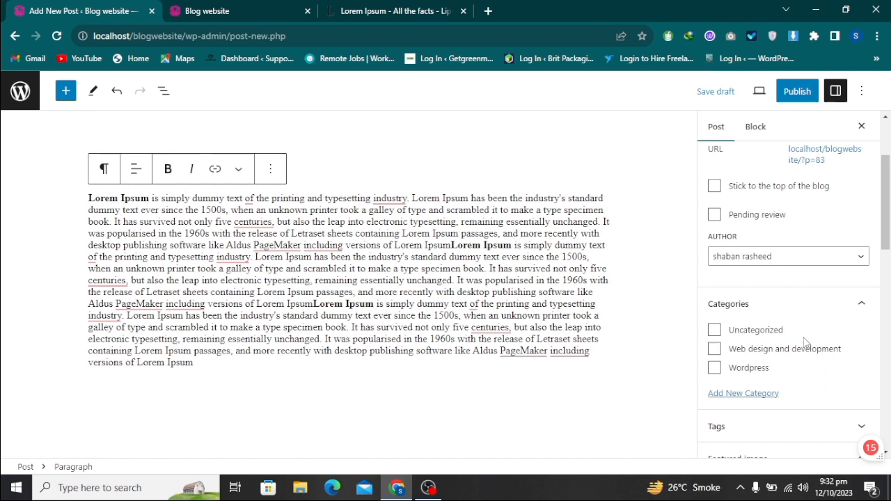
click(715, 360)
scroll(808, 342, down, 3)
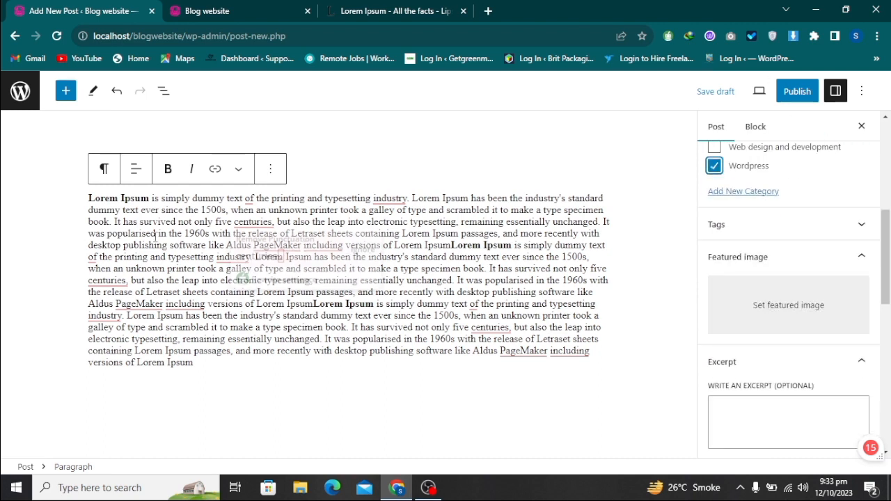
Copy the opening Lorem Ipsum text up to "ever since the 1500s" into the post's excerpt and publish the post
drag(229, 209, 90, 197)
key(ctrl+c)
click(780, 421)
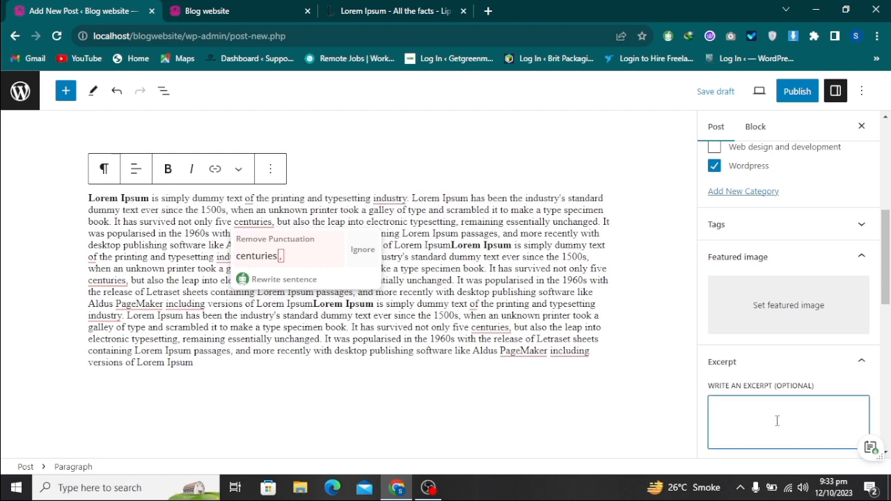
key(ctrl+v)
click(797, 91)
click(755, 91)
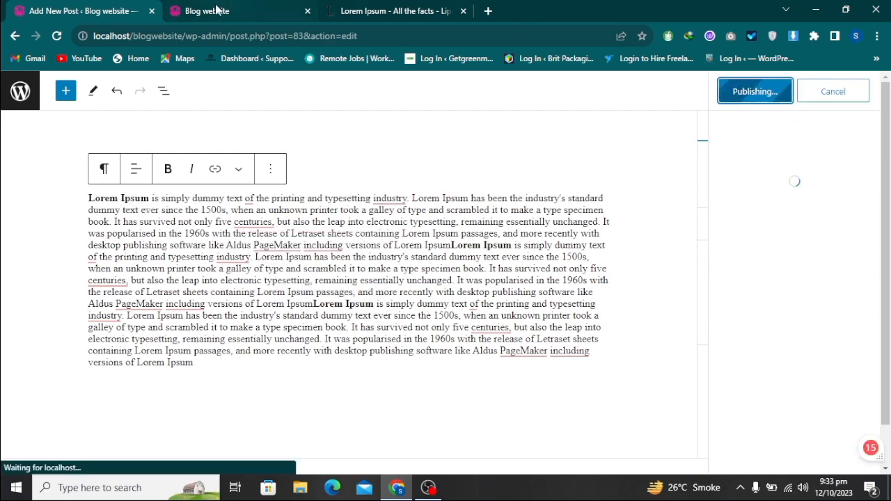
Reload the blog's front end, open the Html5 css3 php post and examine its full content
click(218, 10)
click(58, 35)
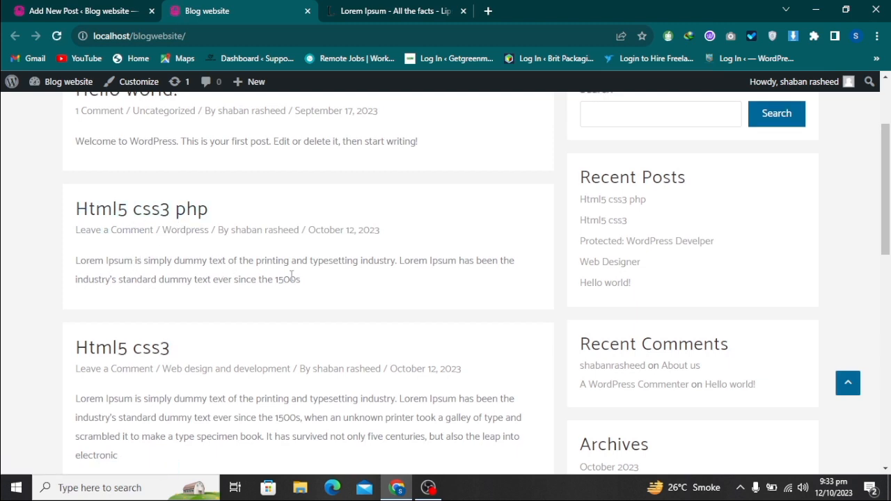
click(161, 212)
scroll(327, 356, down, 2)
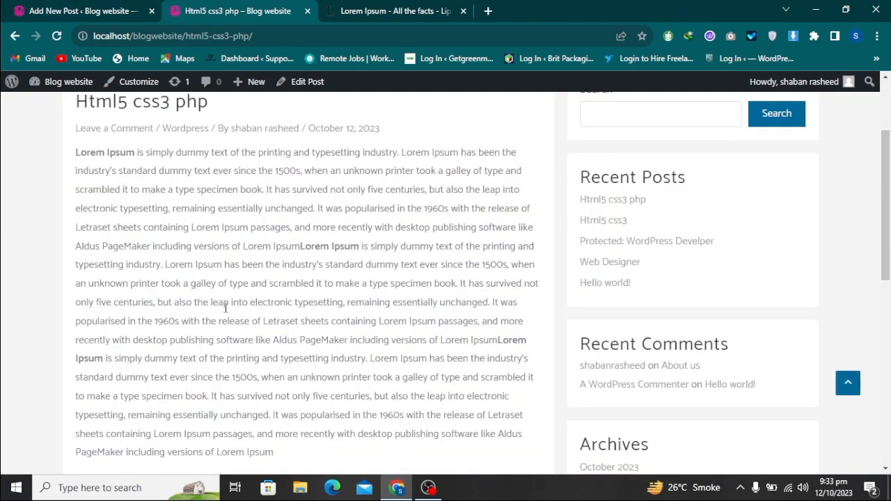
scroll(201, 302, up, 2)
scroll(201, 299, down, 3)
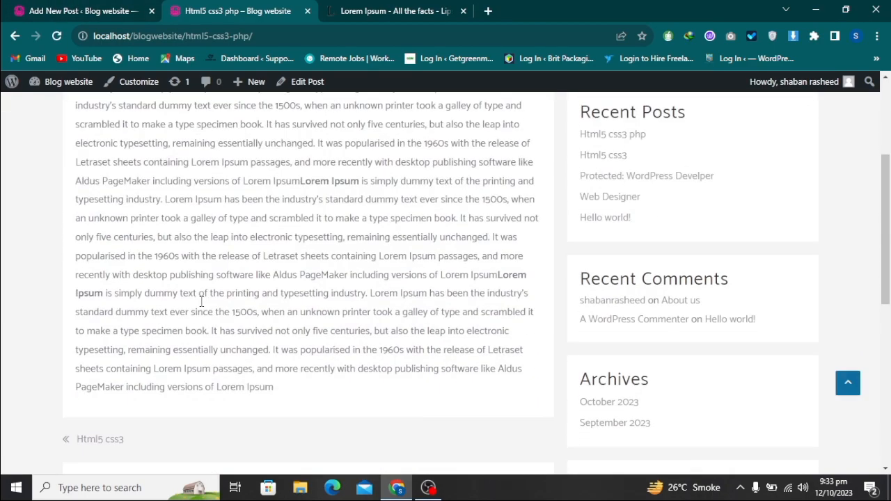
scroll(201, 300, up, 3)
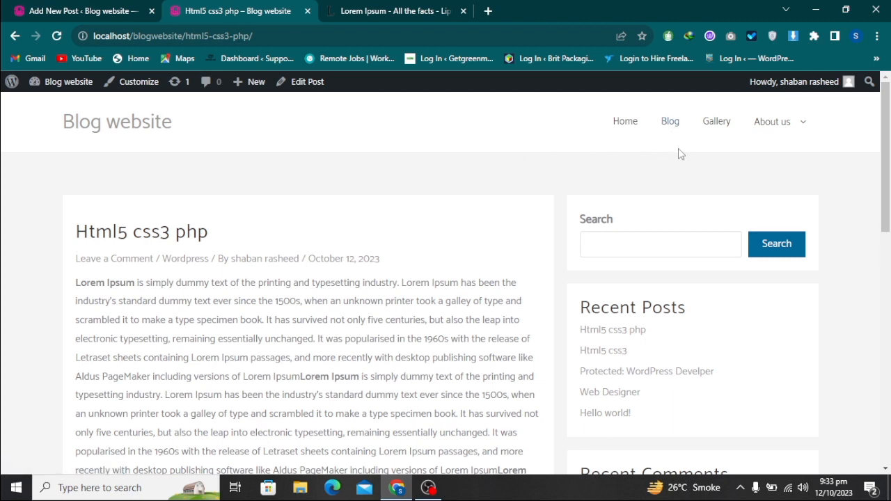
Return to the admin area and open the Header Manu navigation menu for editing
click(56, 7)
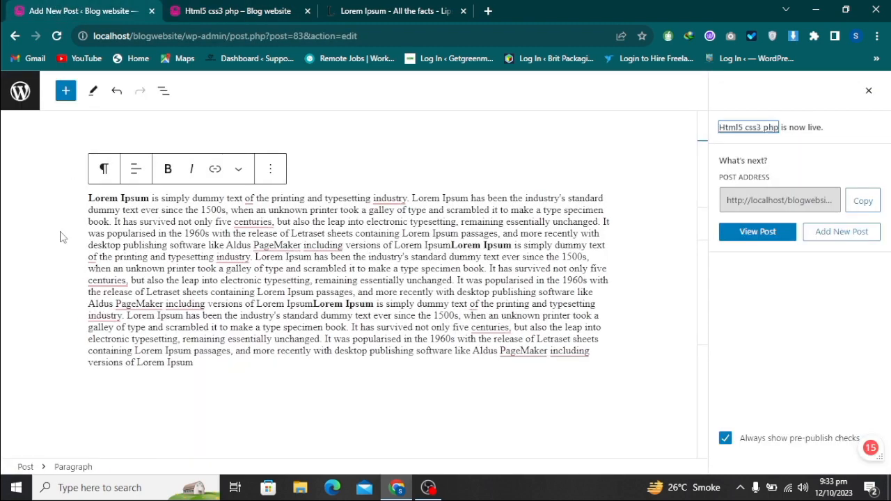
click(21, 96)
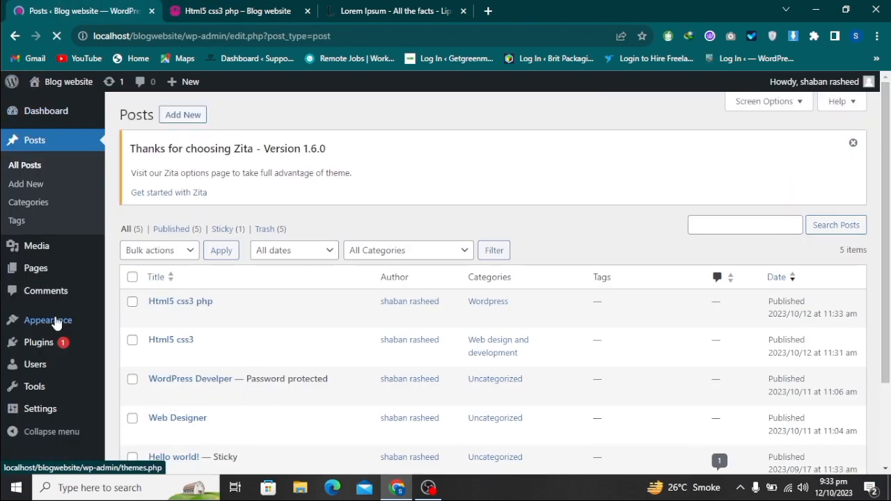
mouse_move(30, 320)
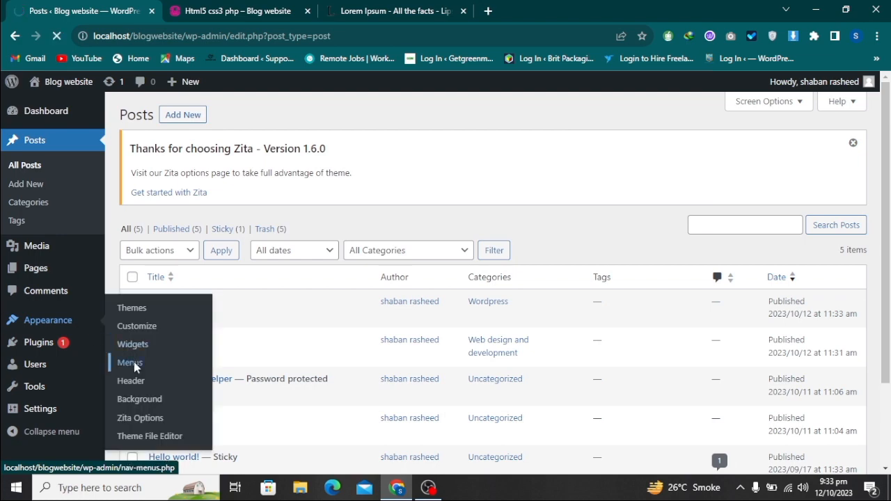
scroll(369, 350, down, 3)
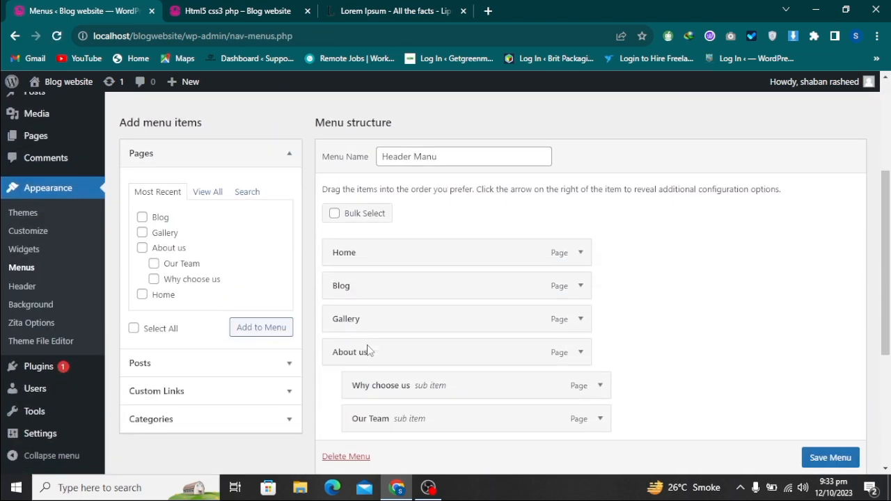
scroll(288, 392, down, 3)
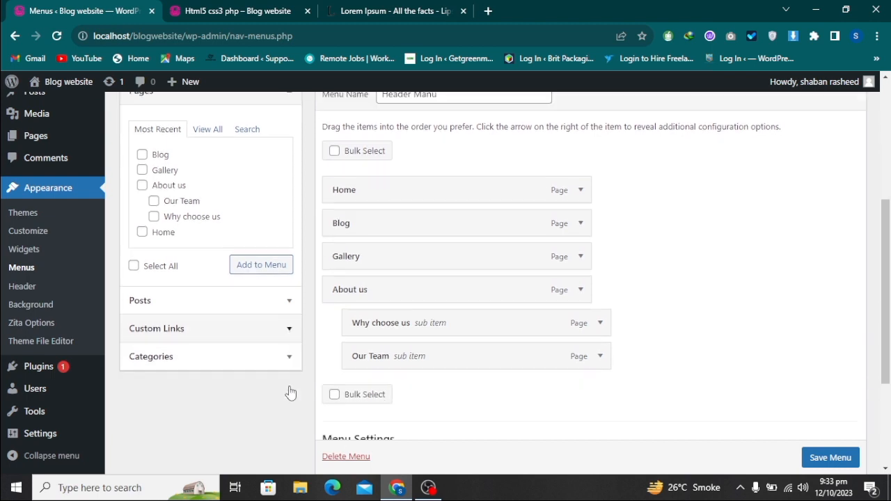
scroll(253, 228, up, 2)
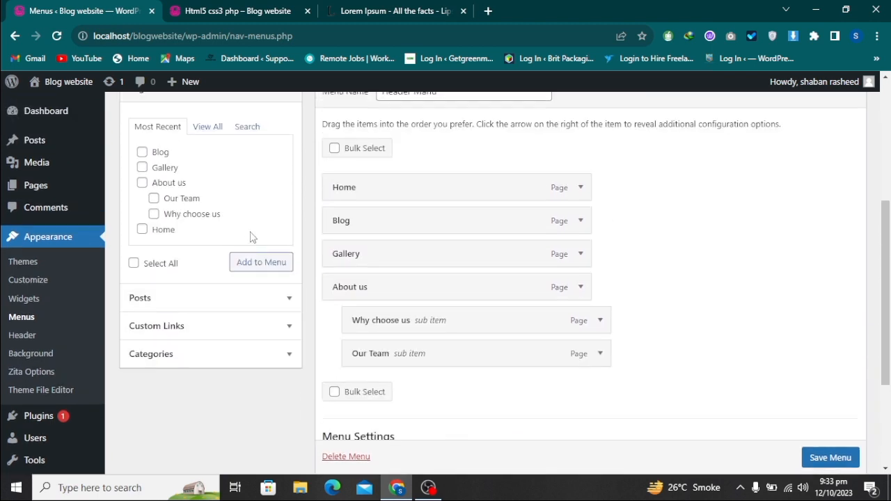
Add the Web design and development and Wordpress categories to the Header Manu menu
click(242, 358)
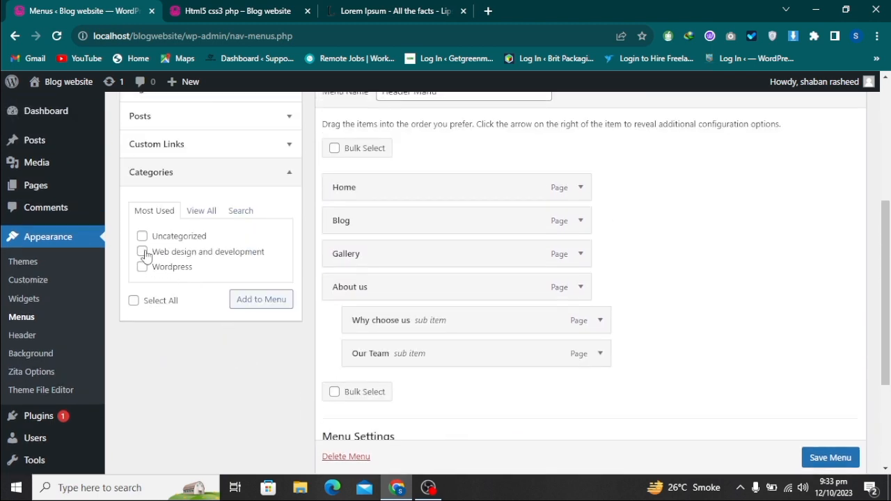
click(143, 269)
click(255, 304)
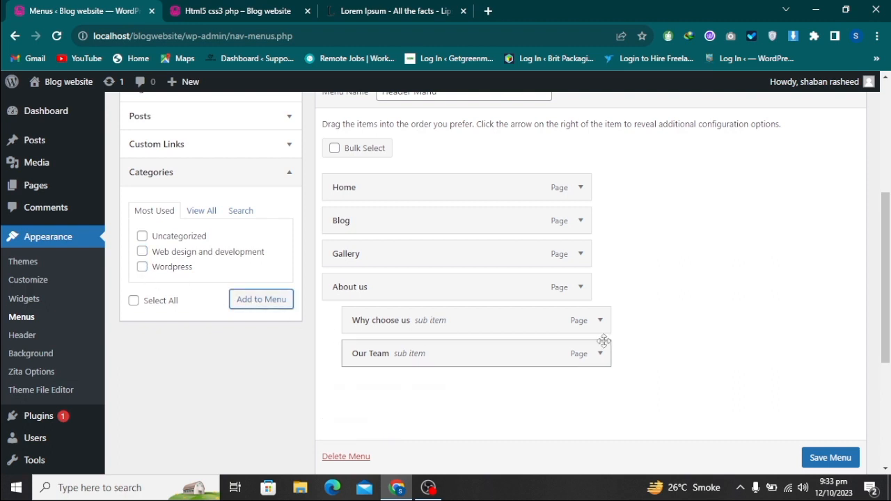
scroll(473, 300, down, 2)
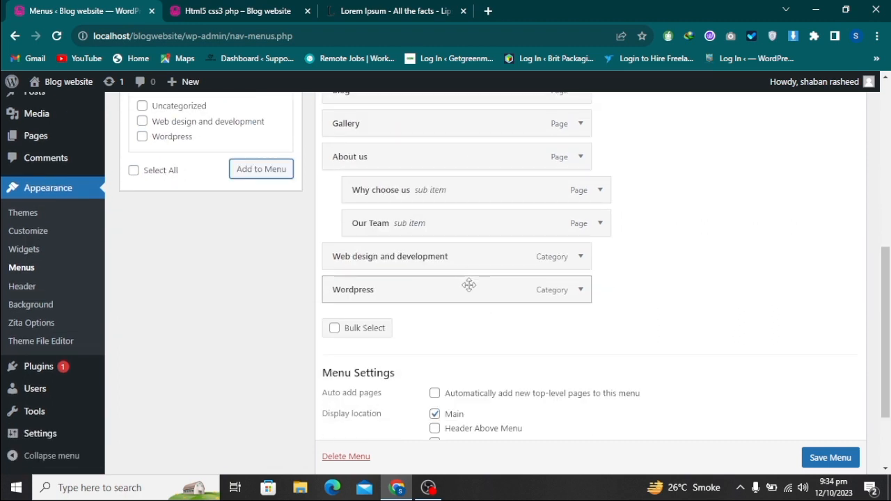
Nest the Web design and development and Wordpress categories as sub items under Blog and save the menu
scroll(471, 349, up, 2)
drag(479, 388, 508, 260)
drag(498, 430, 532, 306)
scroll(782, 408, down, 4)
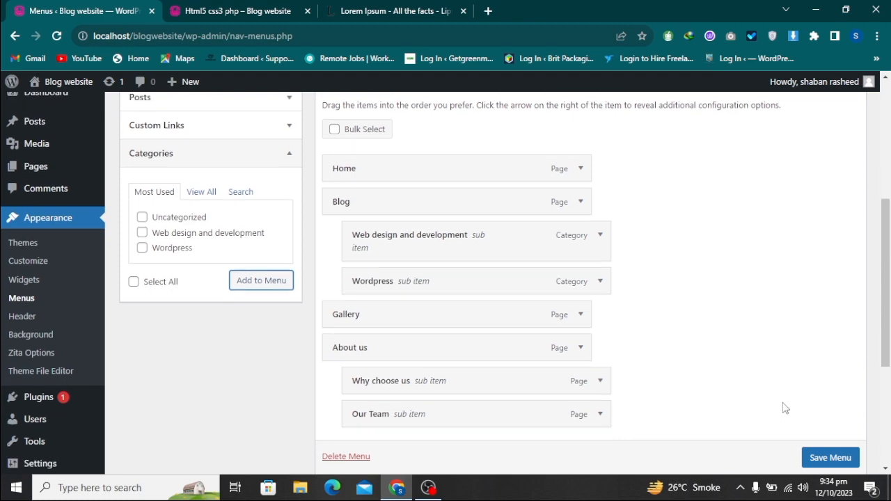
click(816, 410)
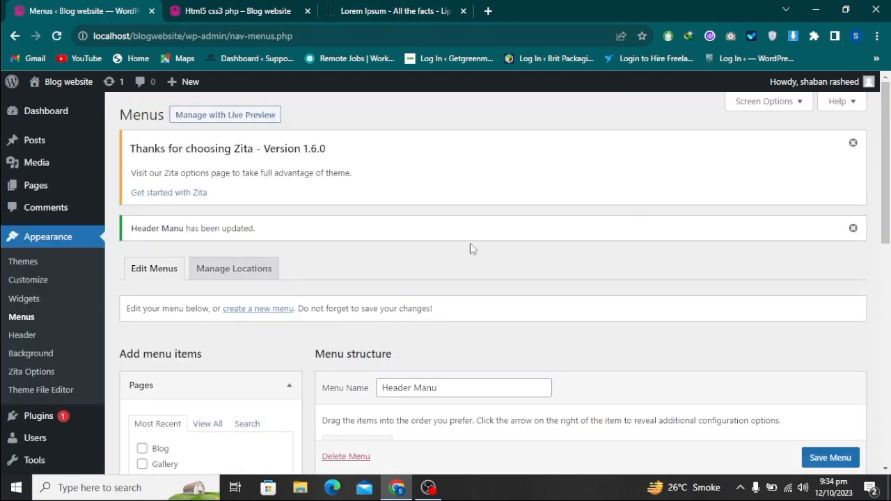
Reload the front end, view the Web design and development category from the Blog submenu, open its Html5 css3 post and return to the category page
click(265, 11)
click(57, 36)
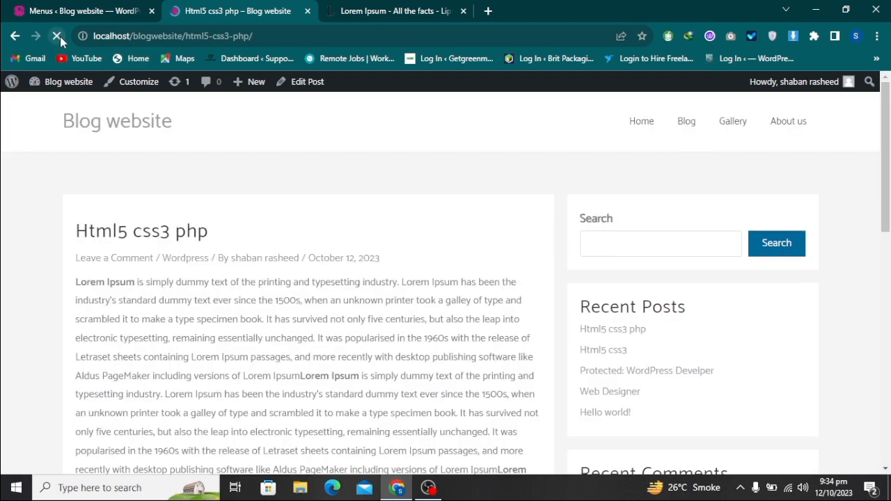
mouse_move(653, 129)
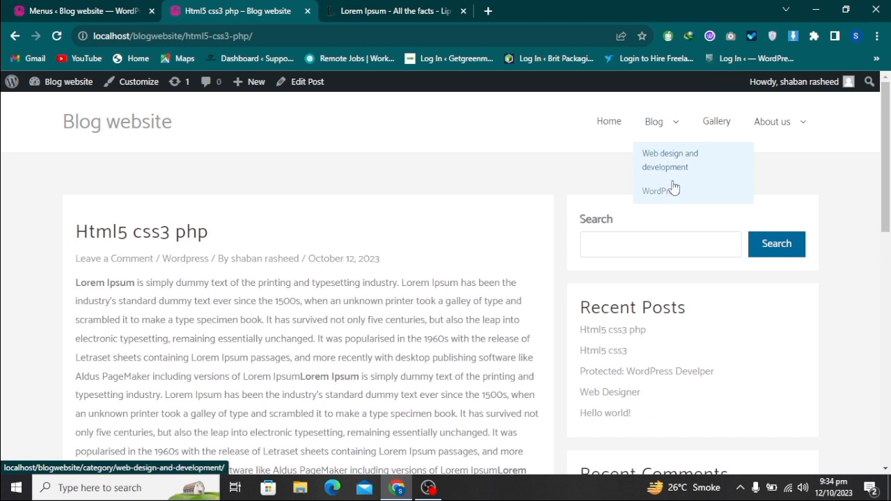
click(675, 161)
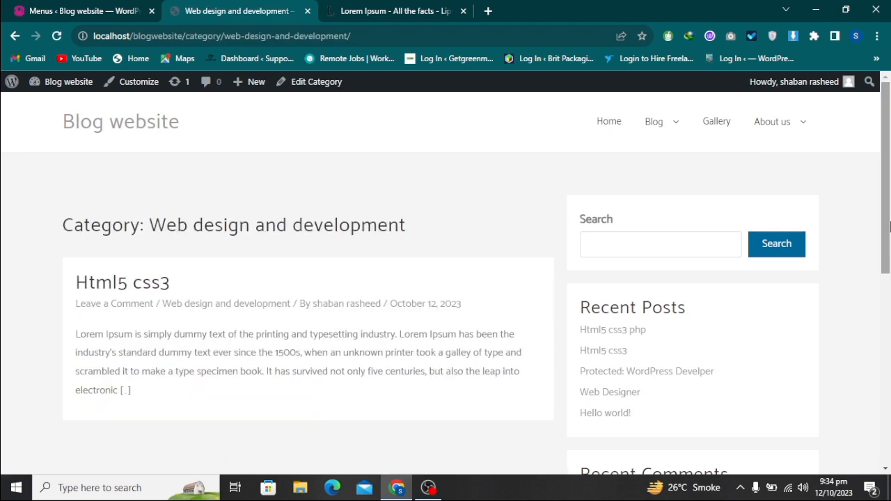
click(139, 291)
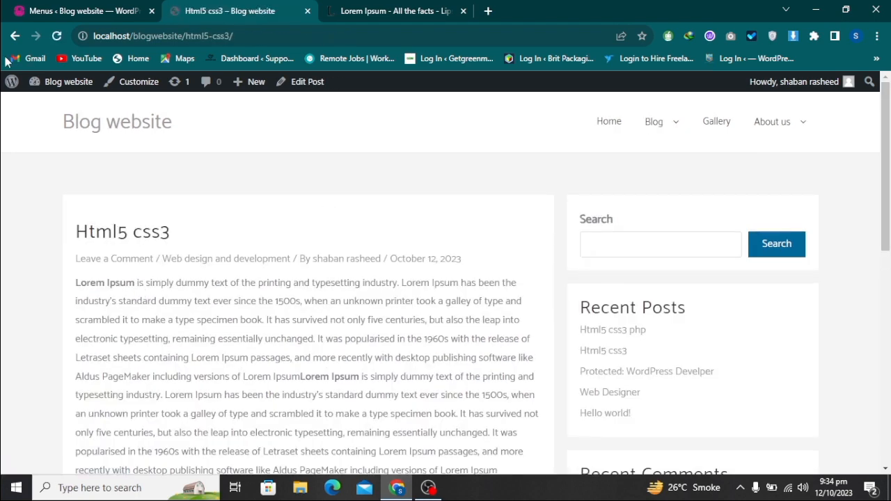
click(14, 36)
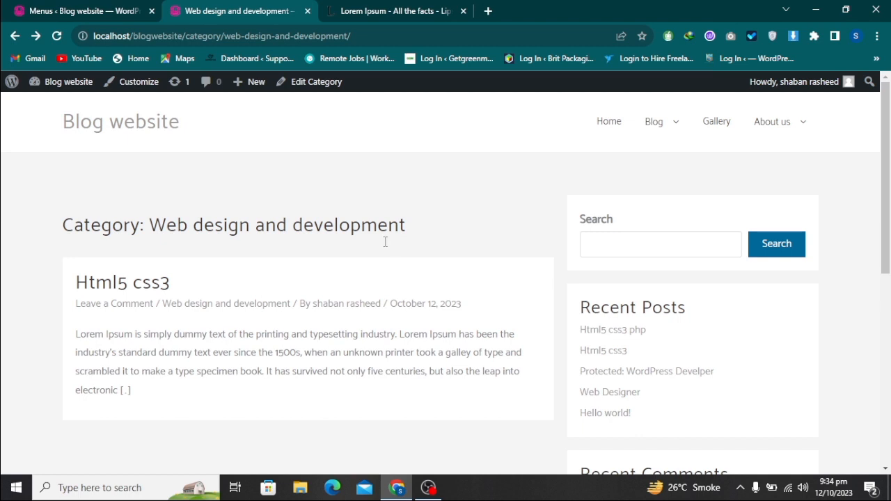
Open the post categories page in the admin area and examine the new category's name, slug, parent category and description fields
key(ctrl+shift+Tab)
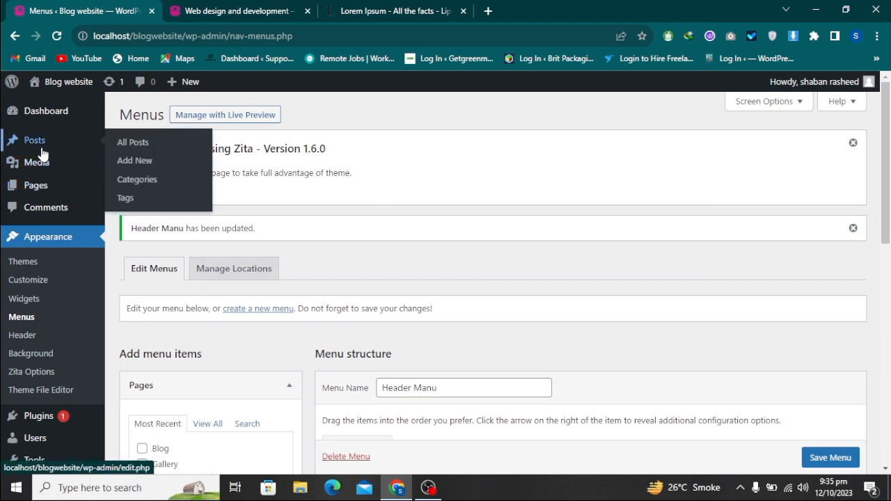
mouse_move(47, 193)
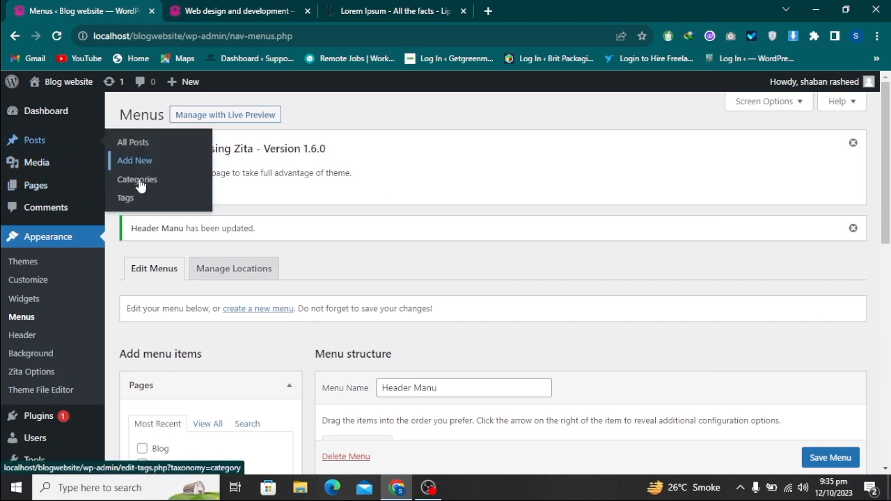
click(138, 180)
scroll(487, 340, down, 1)
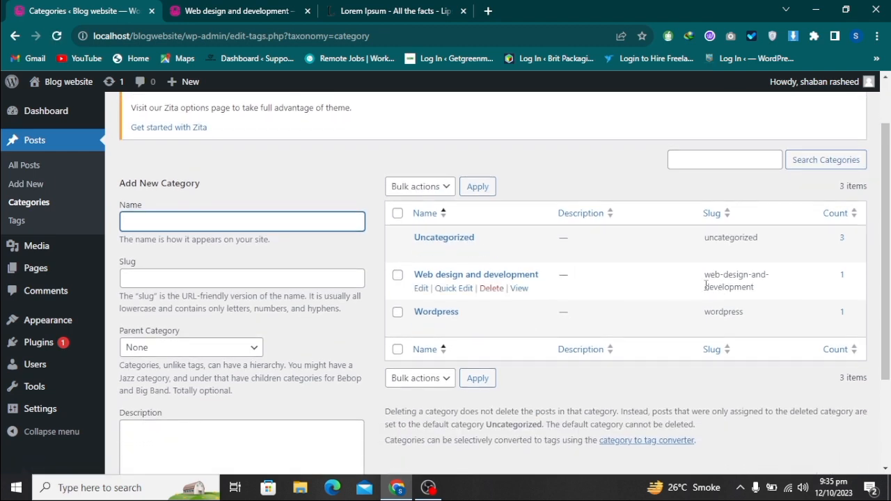
click(269, 280)
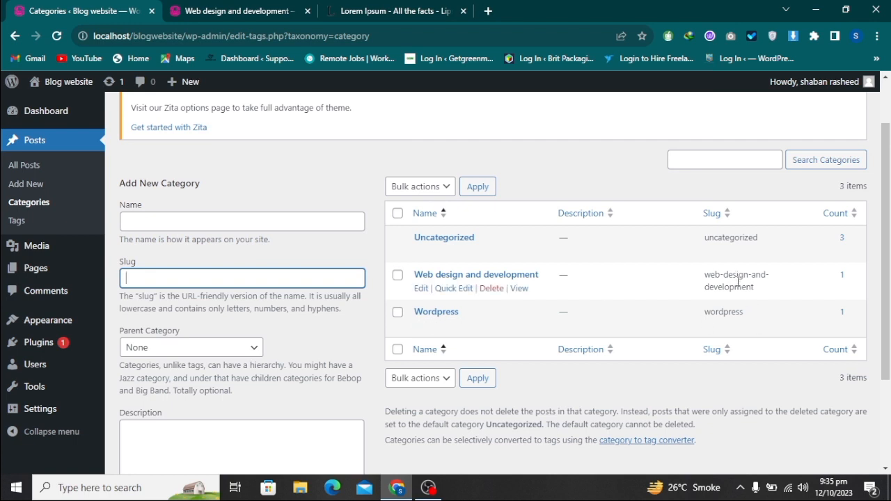
click(237, 349)
click(319, 375)
click(241, 449)
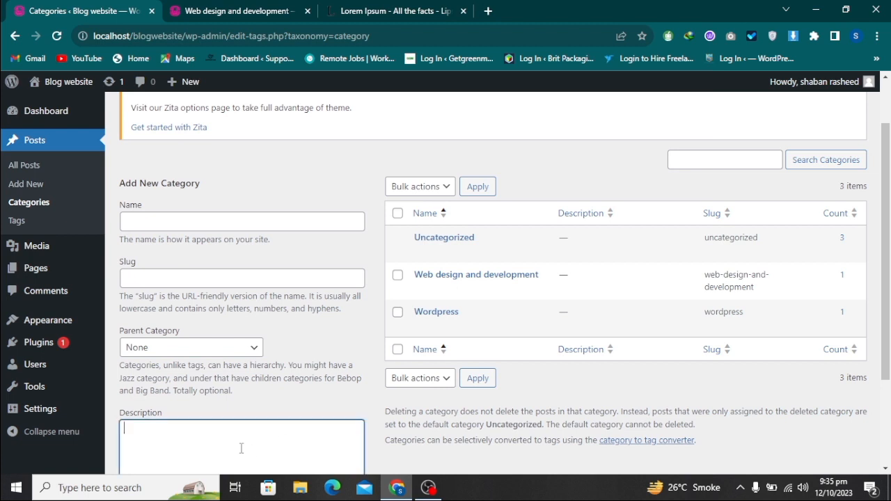
scroll(262, 427, down, 1)
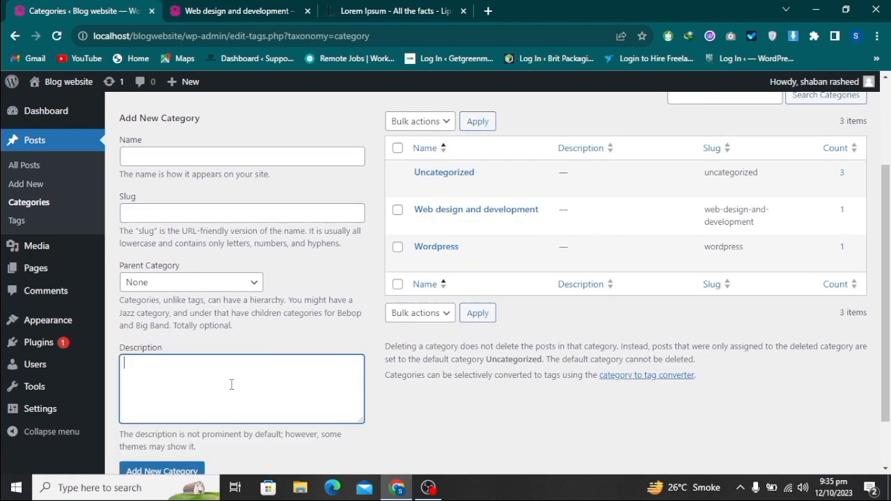
scroll(271, 377, up, 2)
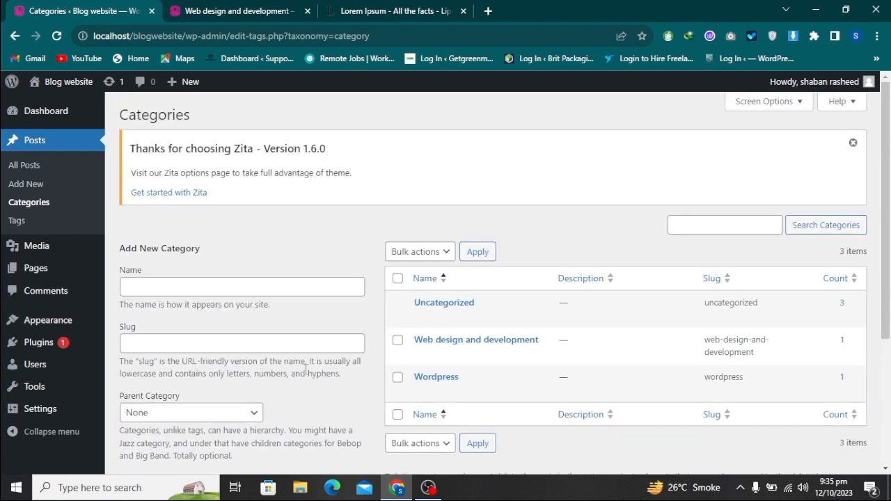